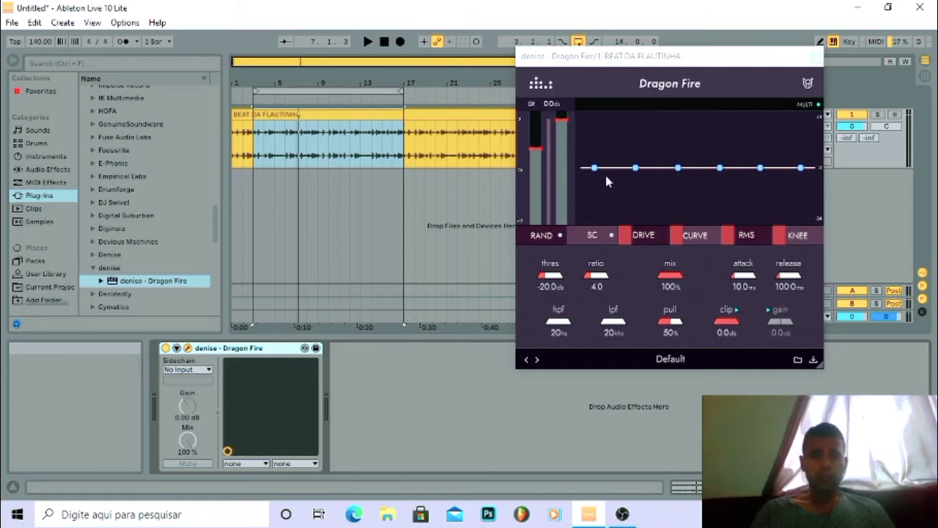
# - Raise the lowest EQ band to about 5.2 dB, then browse the presets to Vocals - Yells
pyautogui.moveTo(595, 168); pyautogui.dragTo(594, 159)
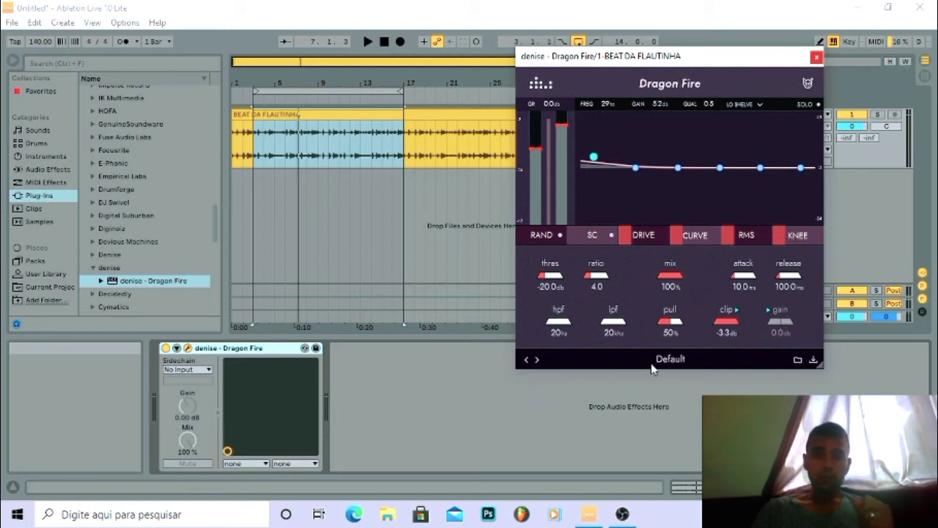
pyautogui.click(536, 360)
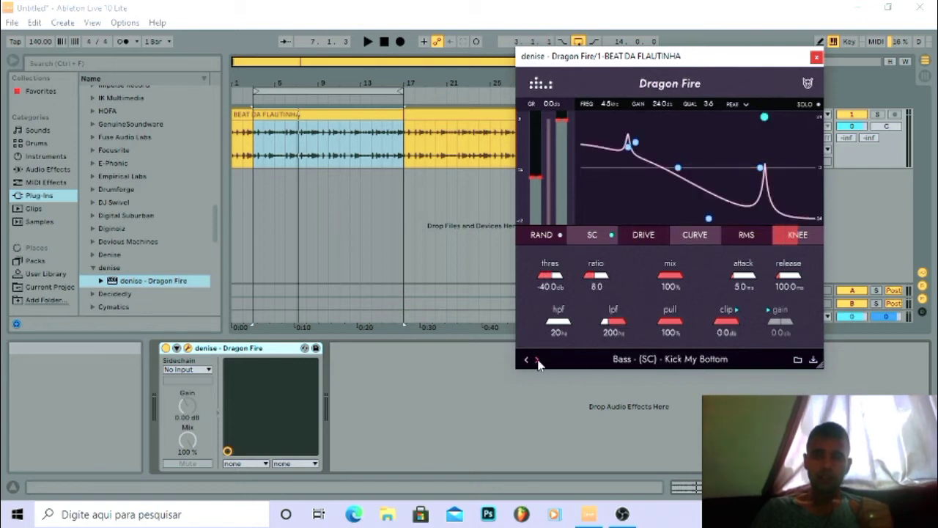
pyautogui.click(527, 361)
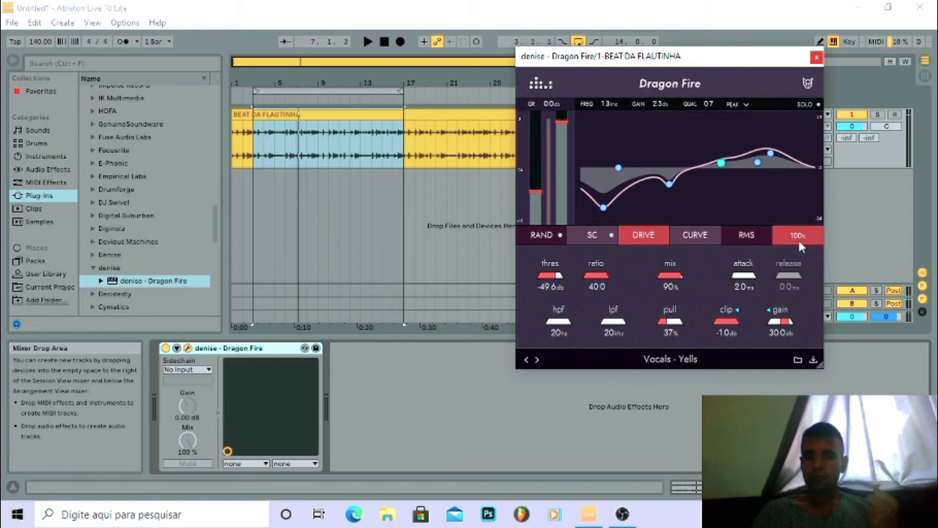
# - Check the band's filter type options, then solo the 3.7 kHz EQ band during playback to audition it and end the solo
pyautogui.click(748, 105)
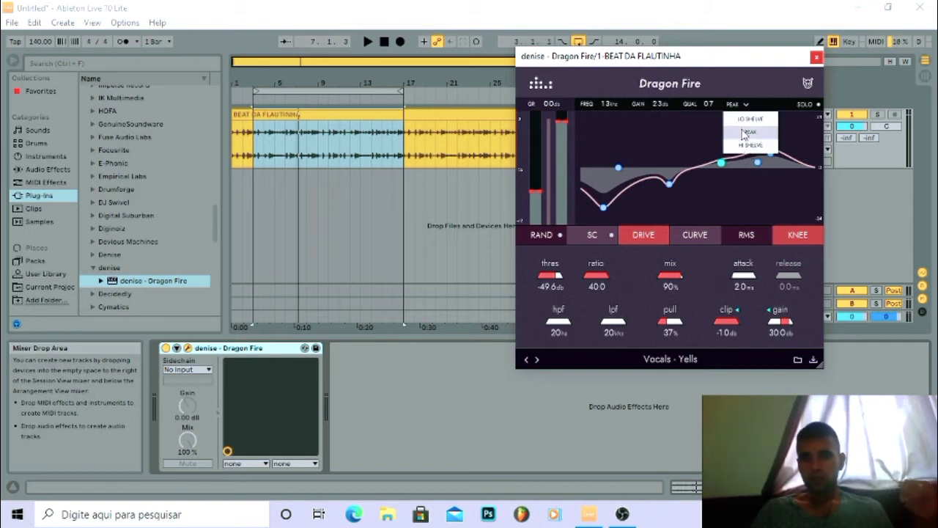
pyautogui.click(698, 134)
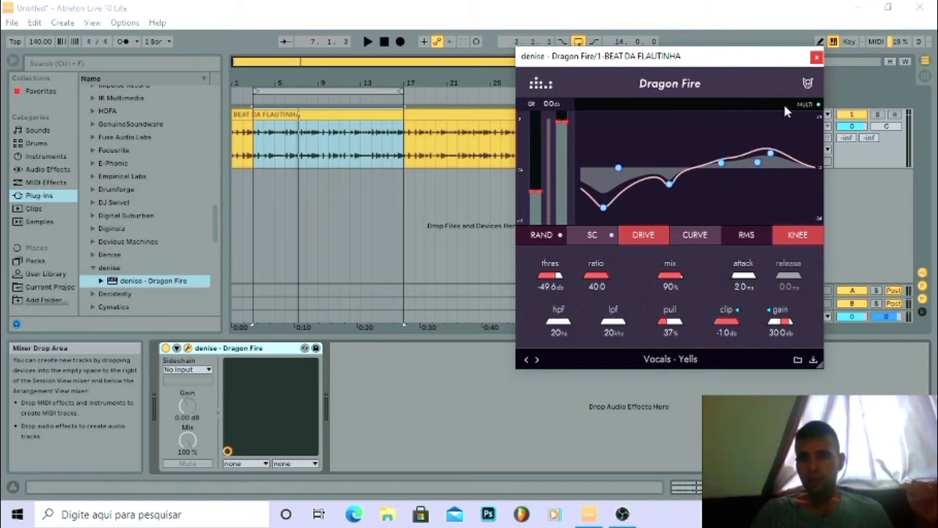
pyautogui.click(758, 161)
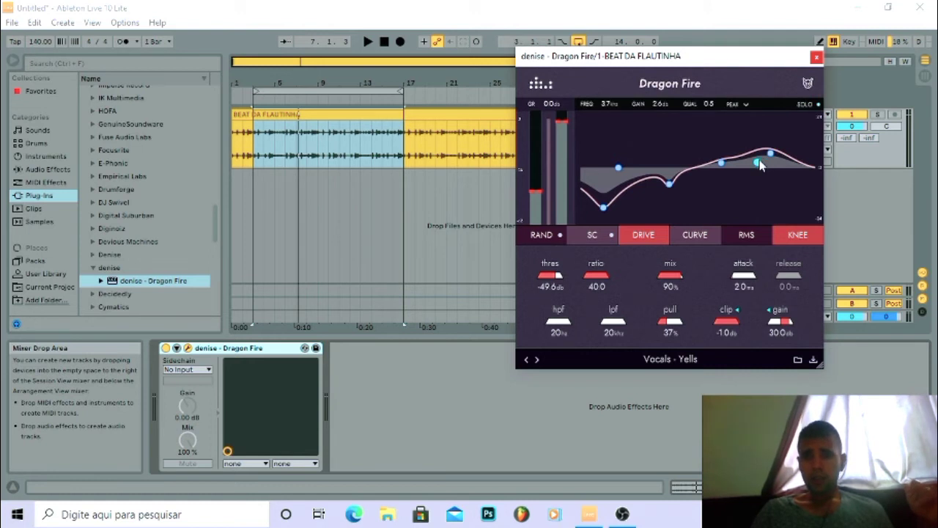
pyautogui.click(819, 104)
pyautogui.click(819, 105)
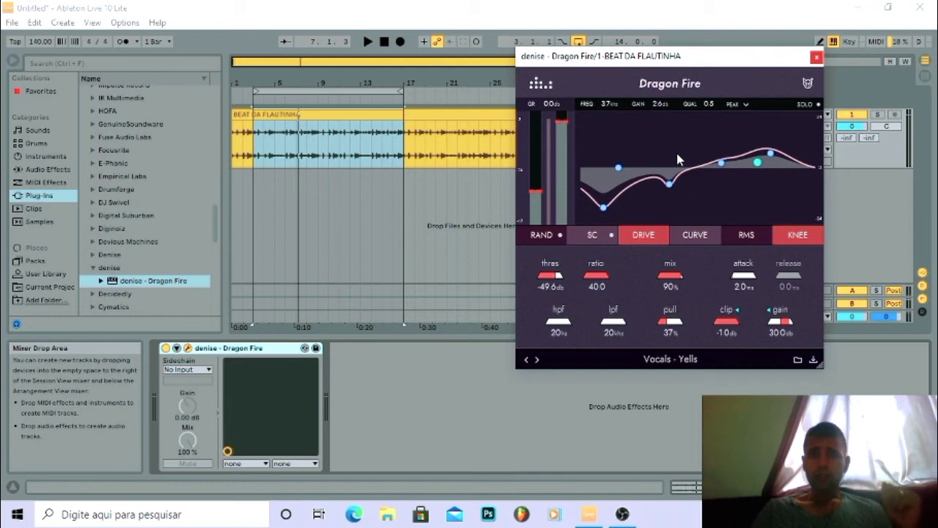
pyautogui.click(819, 105)
pyautogui.press('space')
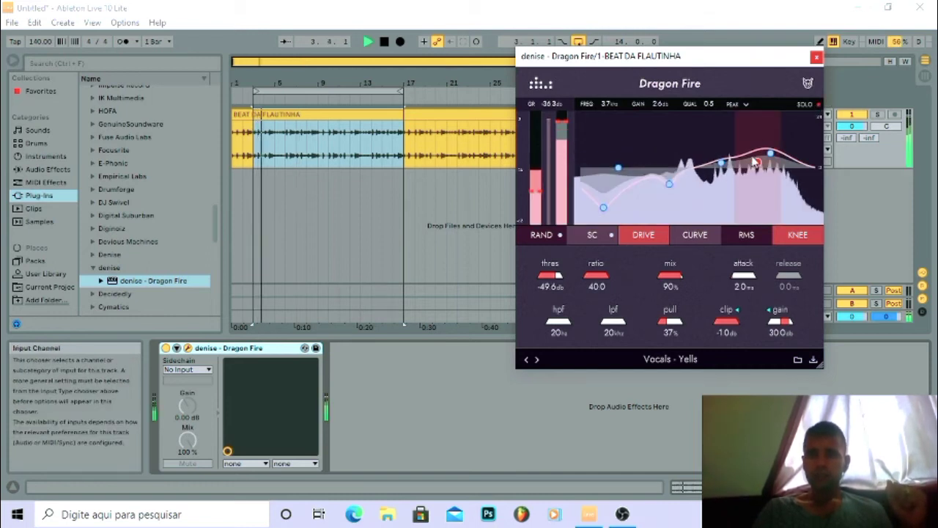
pyautogui.click(819, 105)
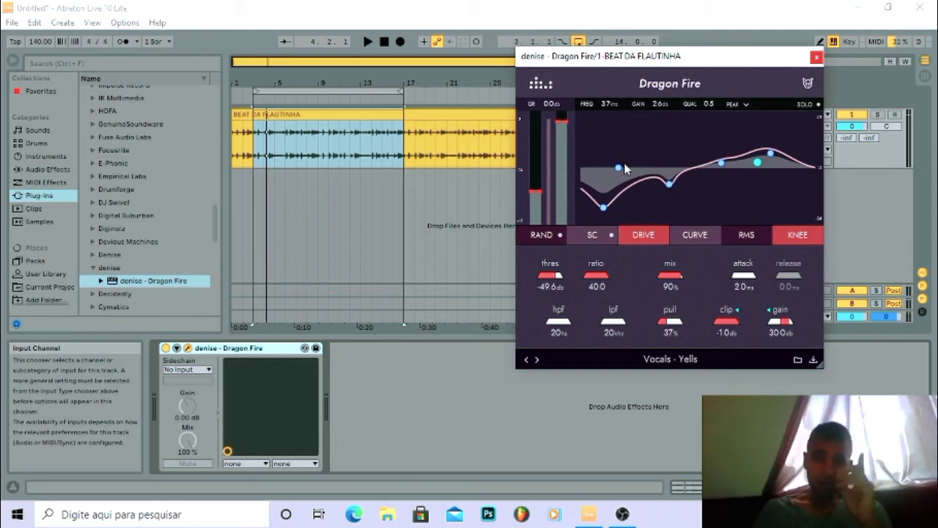
# - Play the track and switch the plug-in to the Bass - Denise Opto preset
pyautogui.press('space')
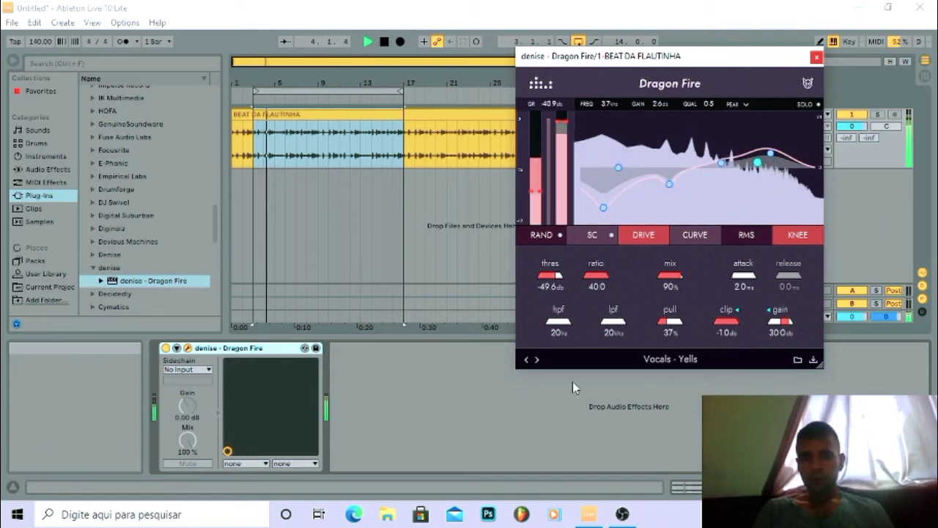
pyautogui.click(537, 359)
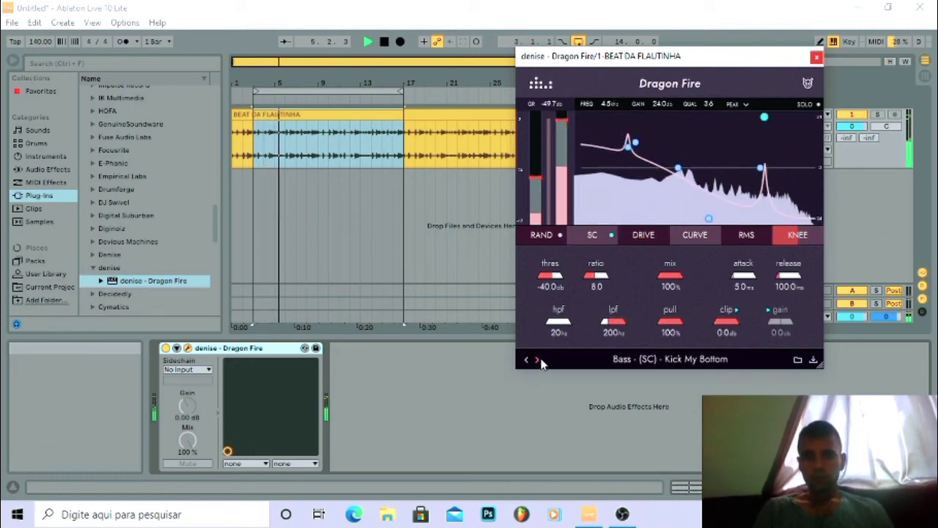
pyautogui.click(538, 359)
pyautogui.click(538, 360)
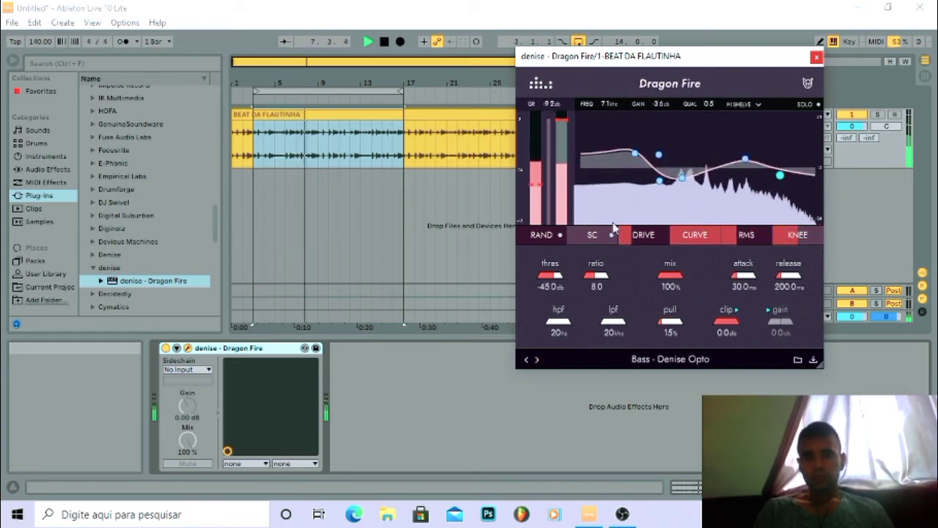
# - Change the 99 Hz EQ band's filter type to low shelf
pyautogui.click(636, 155)
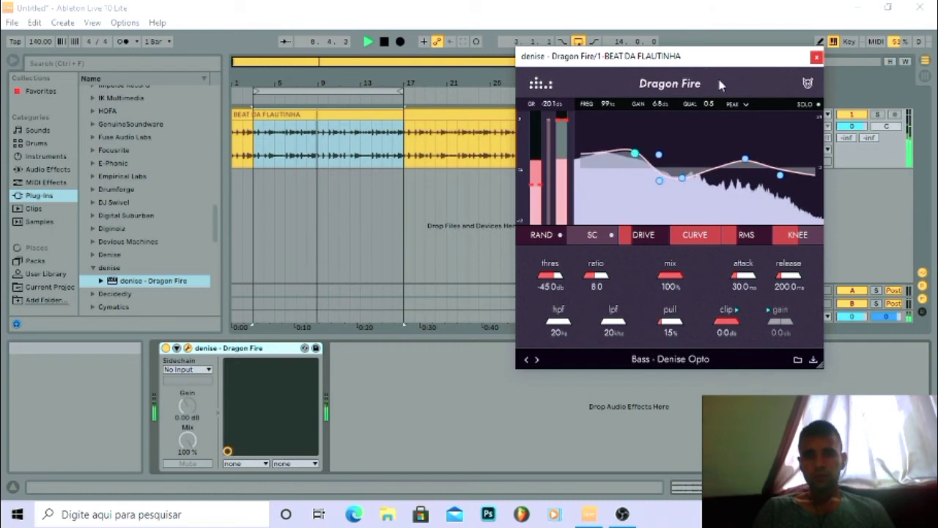
pyautogui.click(739, 104)
pyautogui.click(746, 119)
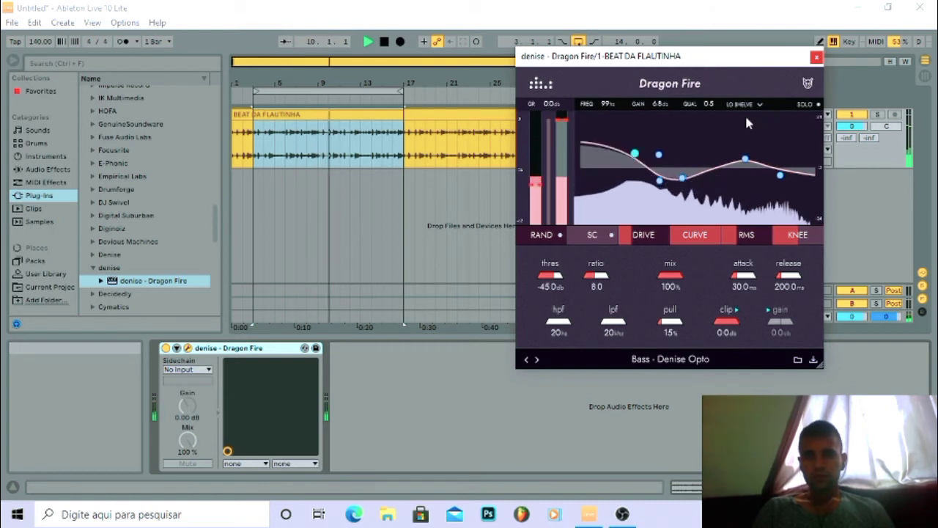
# - Solo the low-shelf band, try the drive at 99%, bring it back to about 30%, and end the solo
pyautogui.click(816, 104)
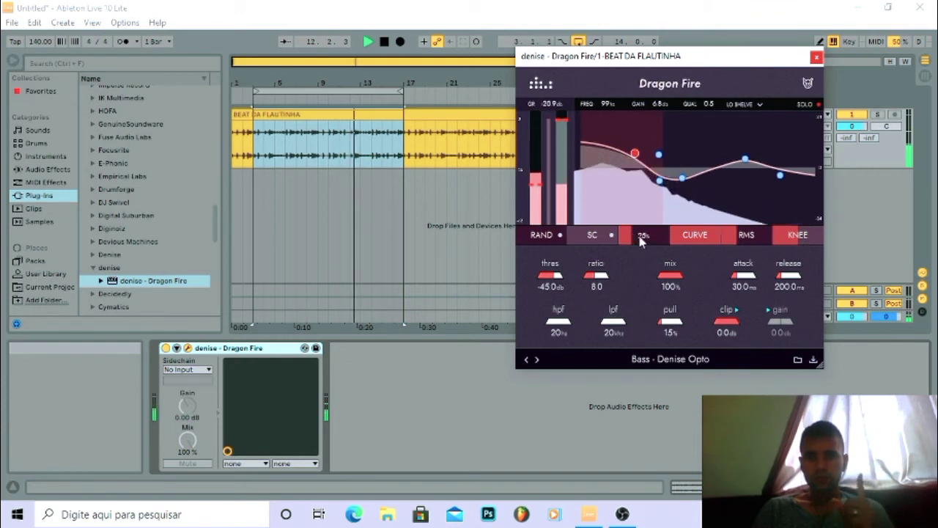
pyautogui.moveTo(635, 240); pyautogui.dragTo(670, 239)
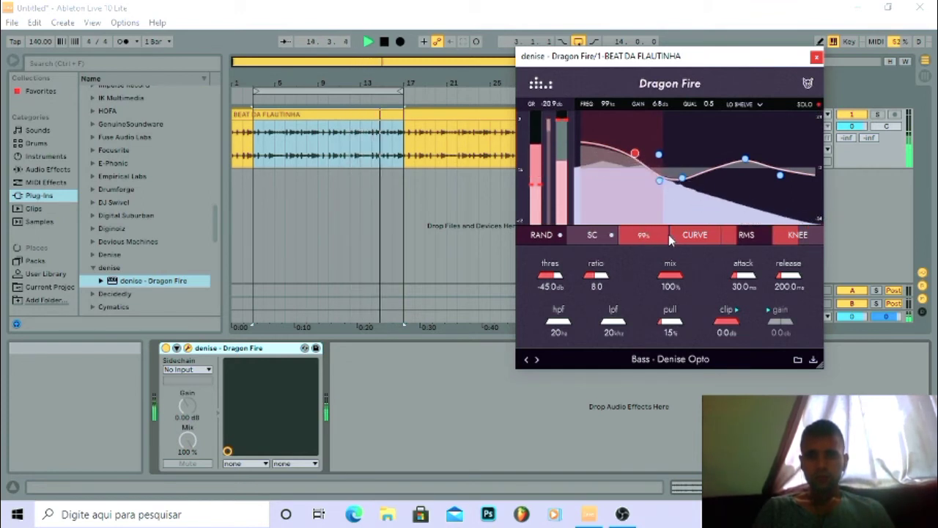
pyautogui.moveTo(670, 239); pyautogui.dragTo(632, 241)
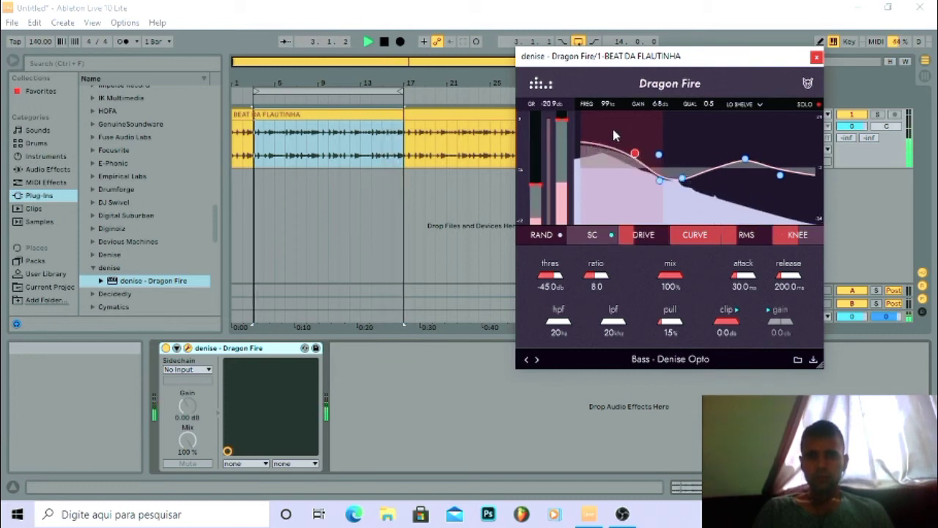
pyautogui.click(819, 104)
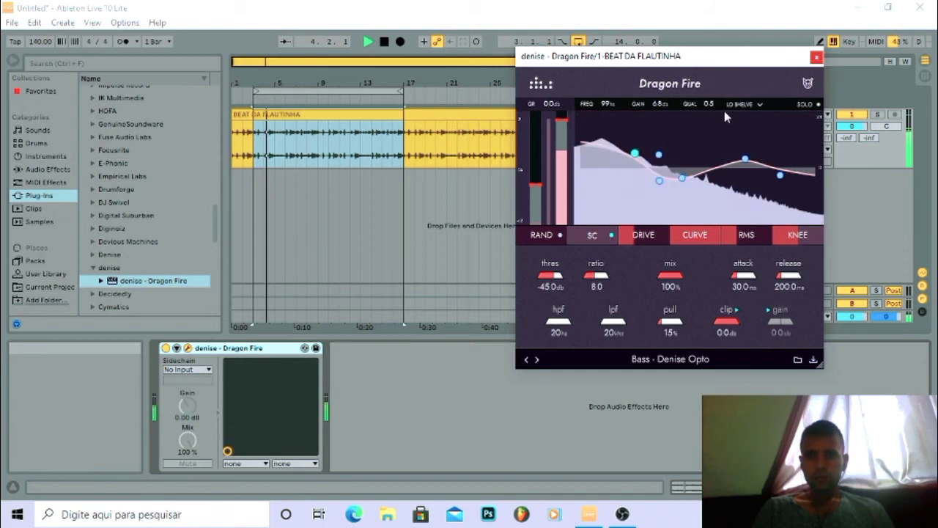
# - Adjust the low-shelf band to about 53 Hz, 14.1 dB gain and 1.9 quality, and raise the RMS amount
pyautogui.moveTo(703, 99)
pyautogui.mouseDown()
pyautogui.moveTo(706, 86)
pyautogui.moveTo(606, 102)
pyautogui.moveTo(605, 119)
pyautogui.mouseUp()
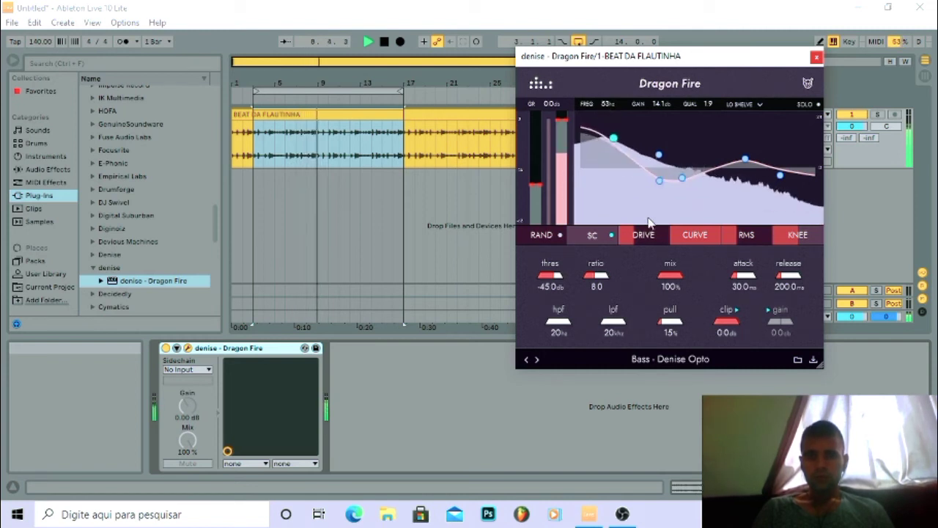
pyautogui.moveTo(755, 246)
pyautogui.moveTo(755, 246); pyautogui.dragTo(754, 234)
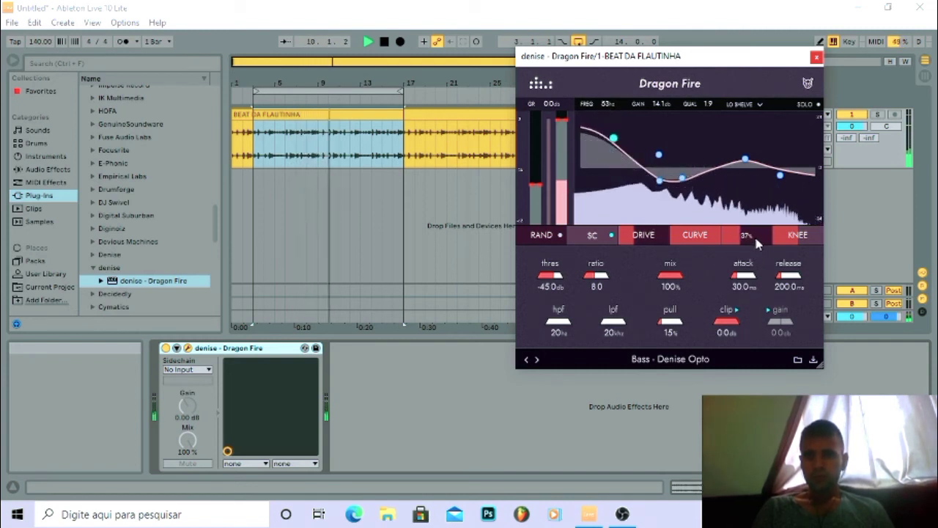
# - Audition the 389 Hz band in solo while setting the ratio to 6.9, high-pass to 216 Hz and low-pass to 2.4 kHz
pyautogui.click(681, 179)
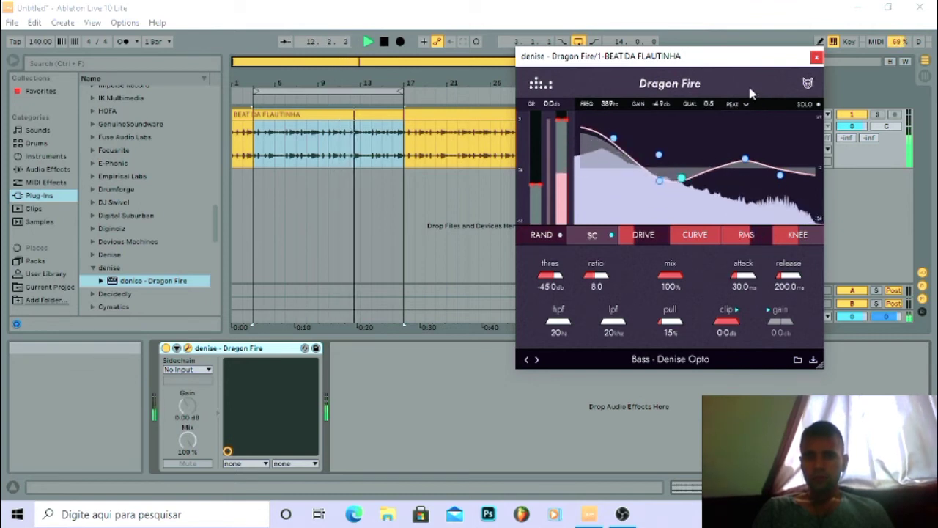
pyautogui.click(809, 104)
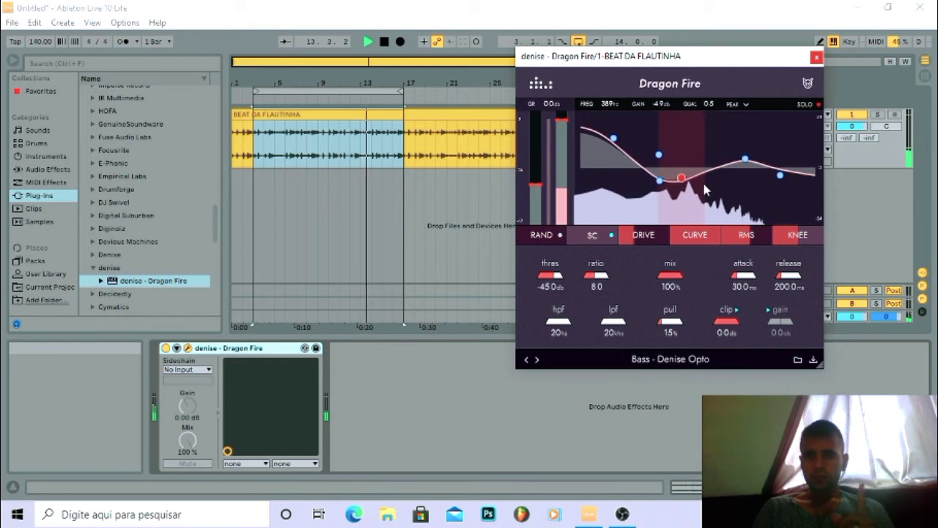
pyautogui.moveTo(598, 286); pyautogui.dragTo(607, 368)
pyautogui.press('space')
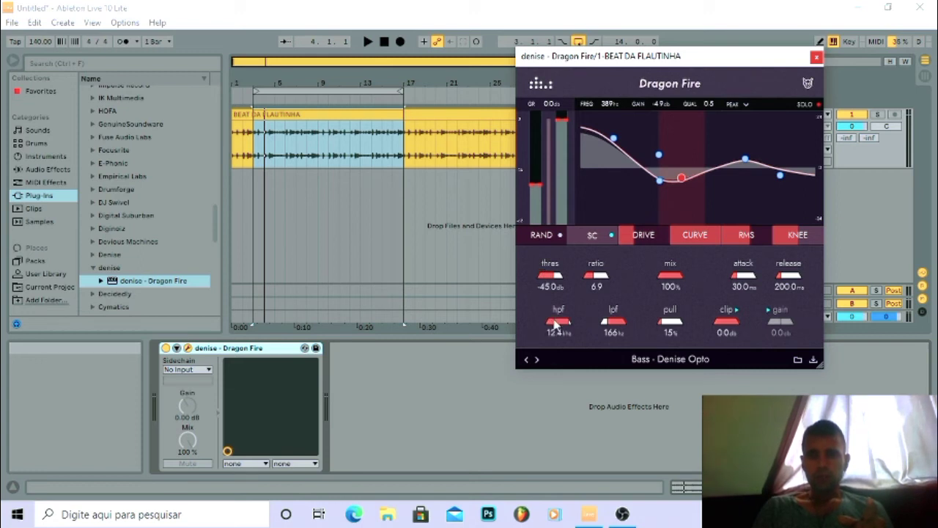
pyautogui.press('space')
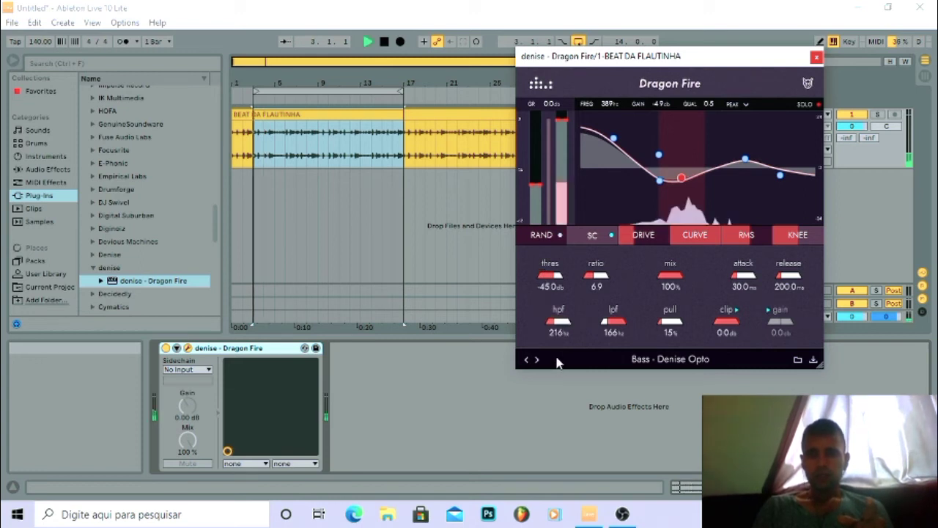
pyautogui.click(820, 104)
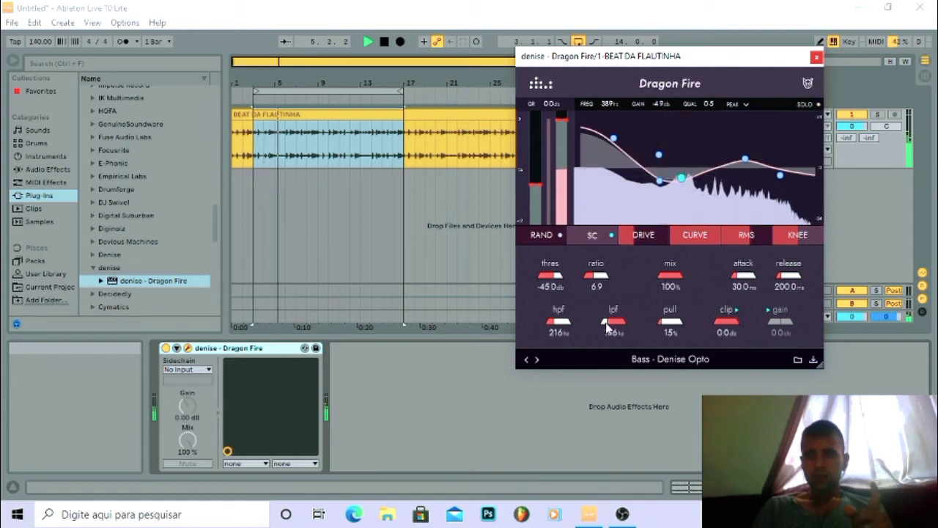
pyautogui.moveTo(627, 321); pyautogui.dragTo(608, 310)
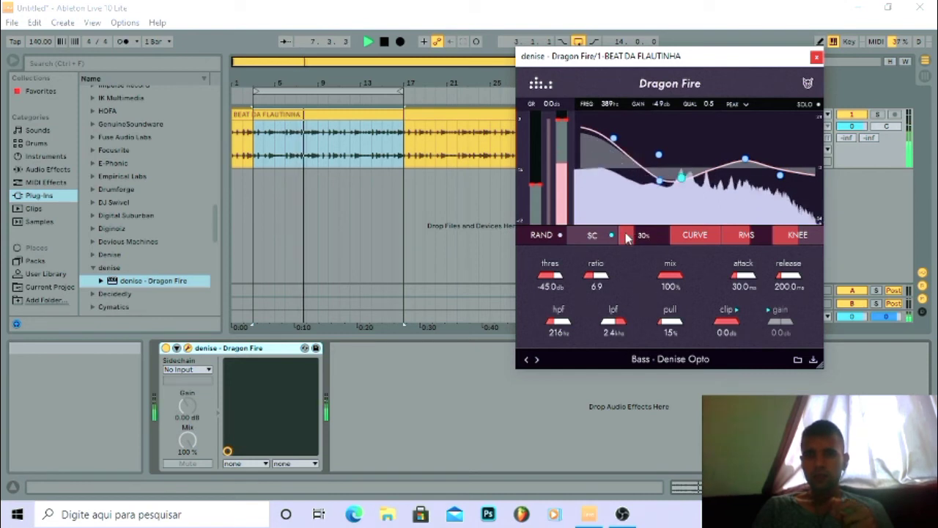
# - Randomize the EQ bands repeatedly, starting and stopping playback to audition the different curves
pyautogui.click(561, 236)
pyautogui.click(560, 235)
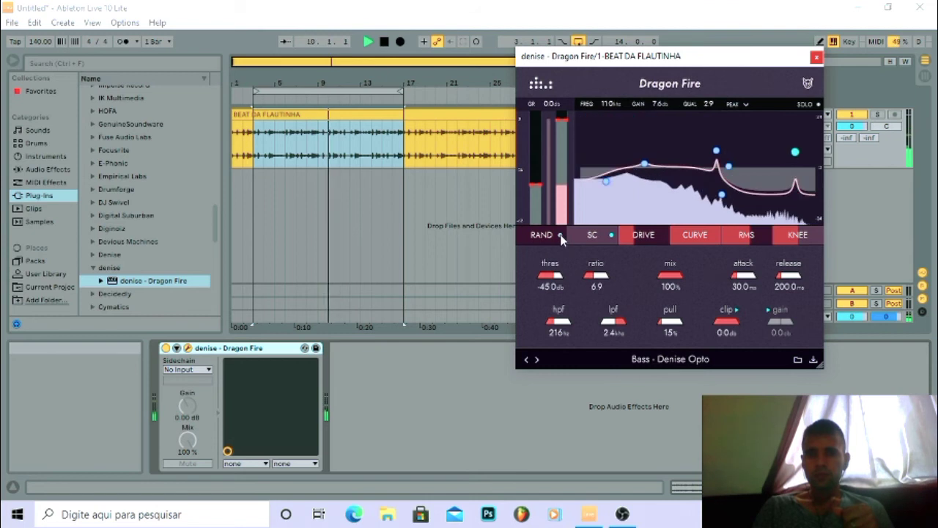
pyautogui.click(561, 235)
pyautogui.press('space')
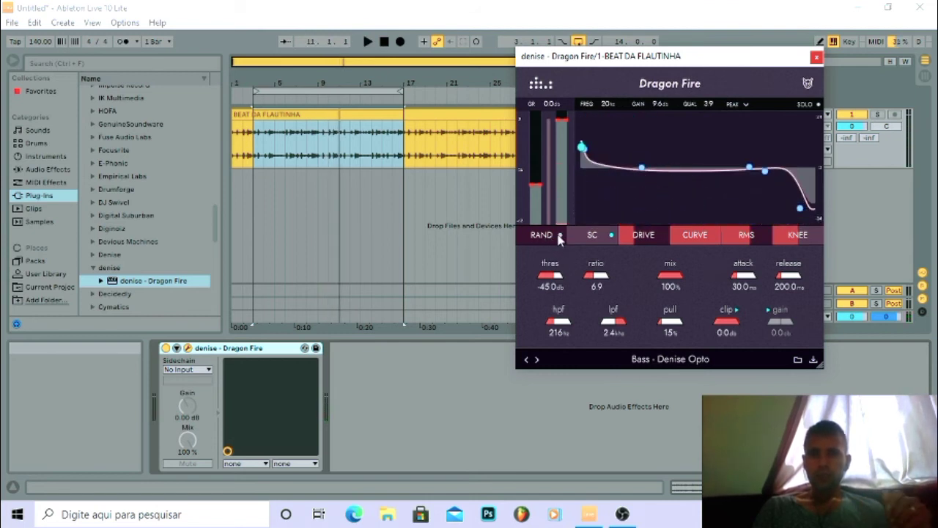
pyautogui.click(560, 236)
pyautogui.click(560, 235)
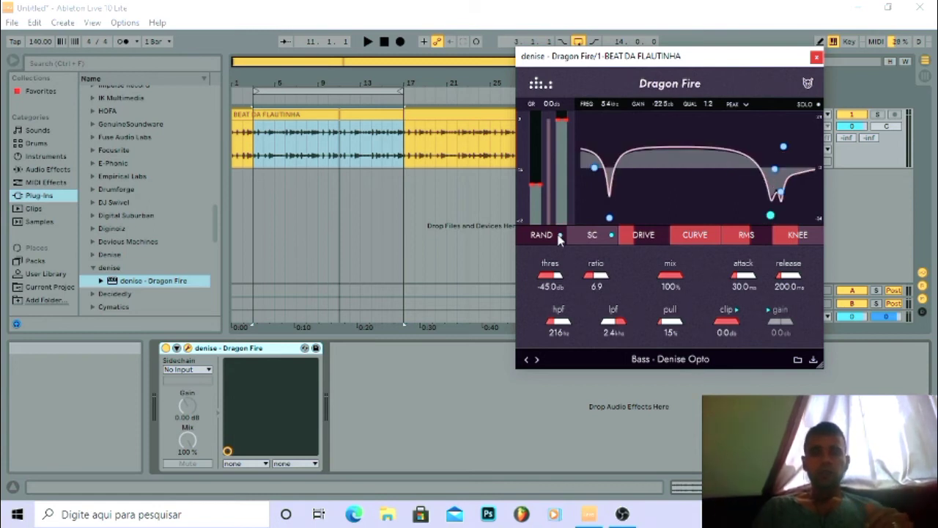
pyautogui.click(560, 236)
pyautogui.press('space')
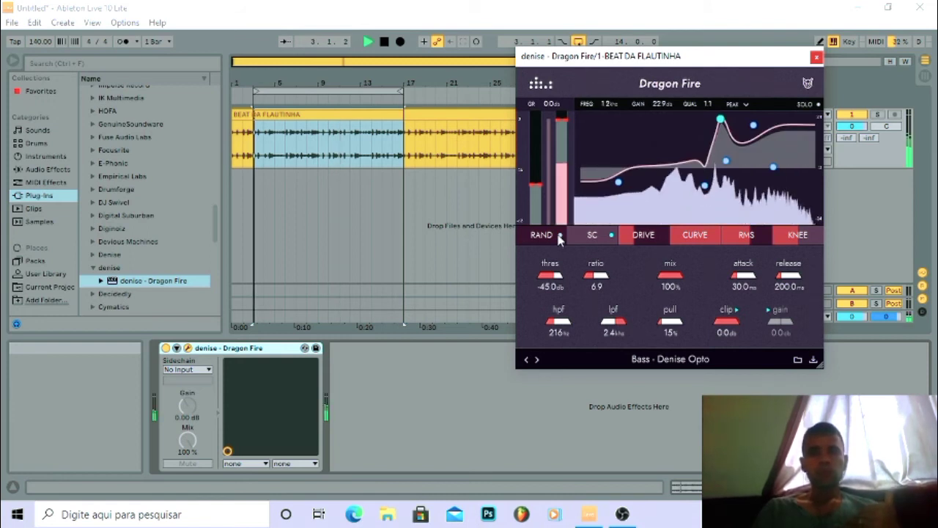
pyautogui.click(560, 235)
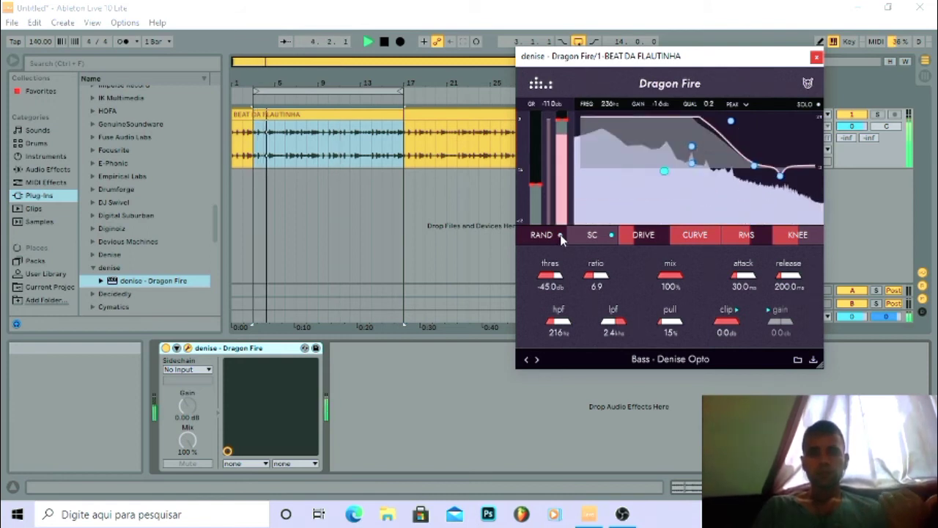
pyautogui.click(560, 235)
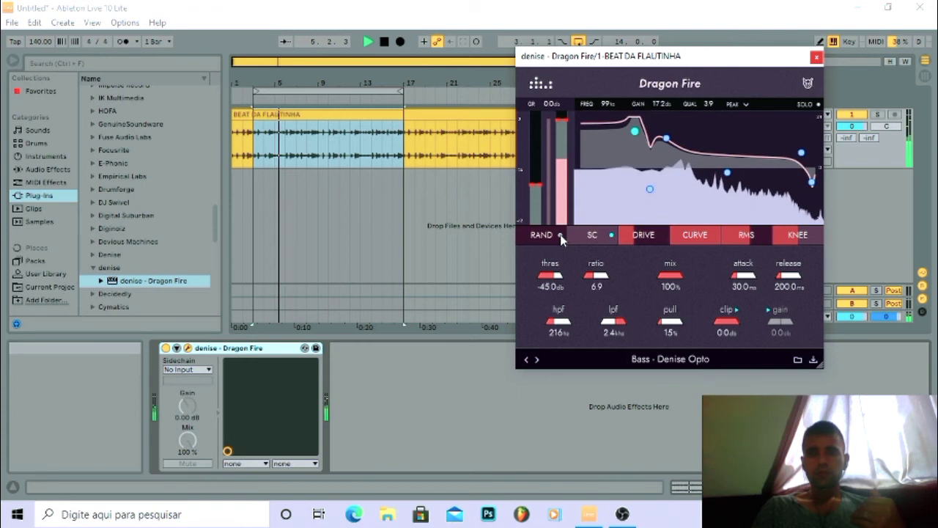
pyautogui.click(560, 234)
pyautogui.press('space')
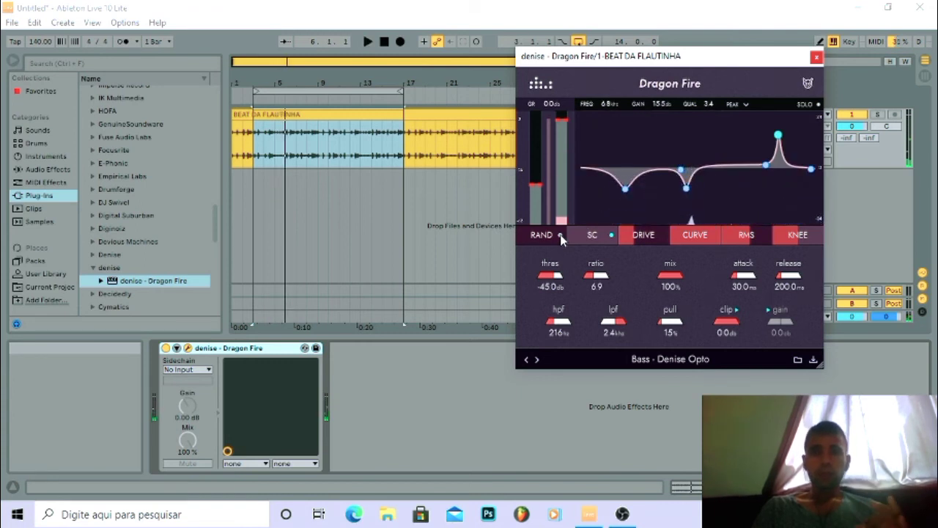
pyautogui.press('space')
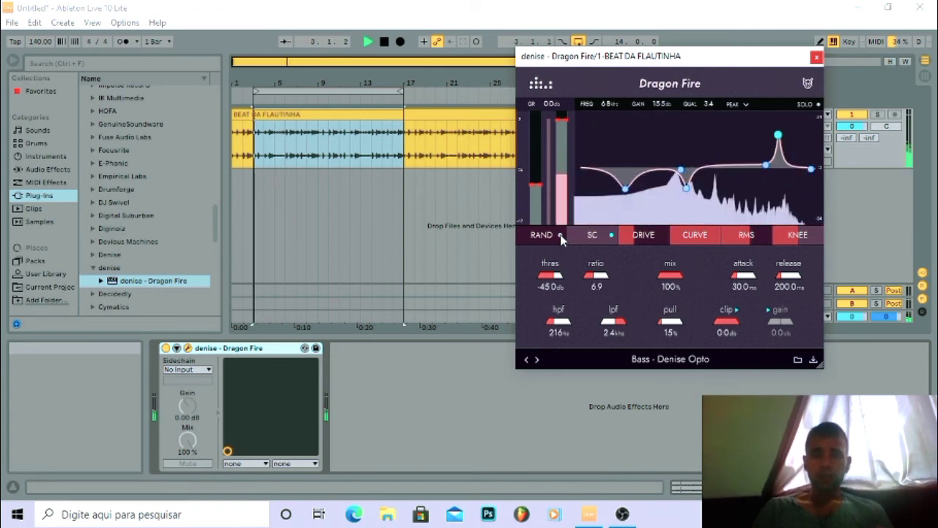
pyautogui.click(560, 235)
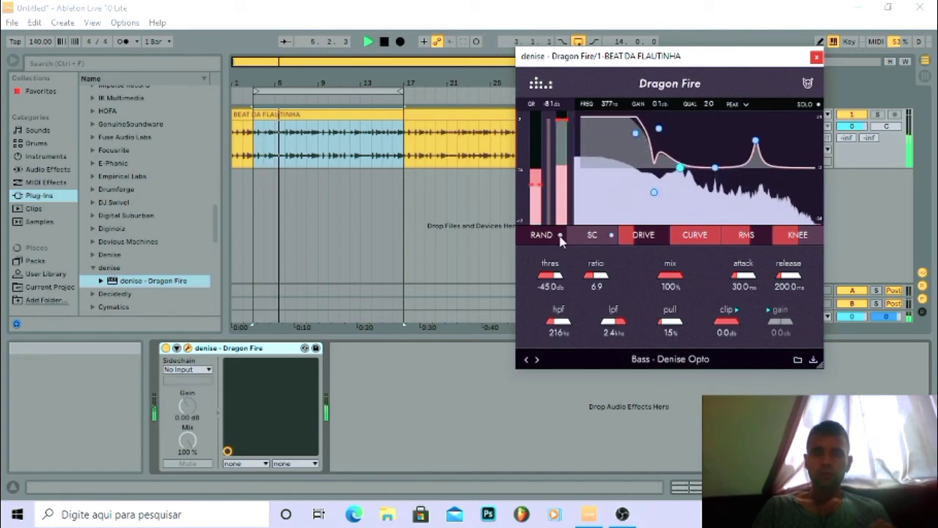
# - Keep randomizing the EQ bands while the beat loops without stopping, to compare further random curves
pyautogui.click(560, 236)
pyautogui.click(560, 236)
pyautogui.click(560, 235)
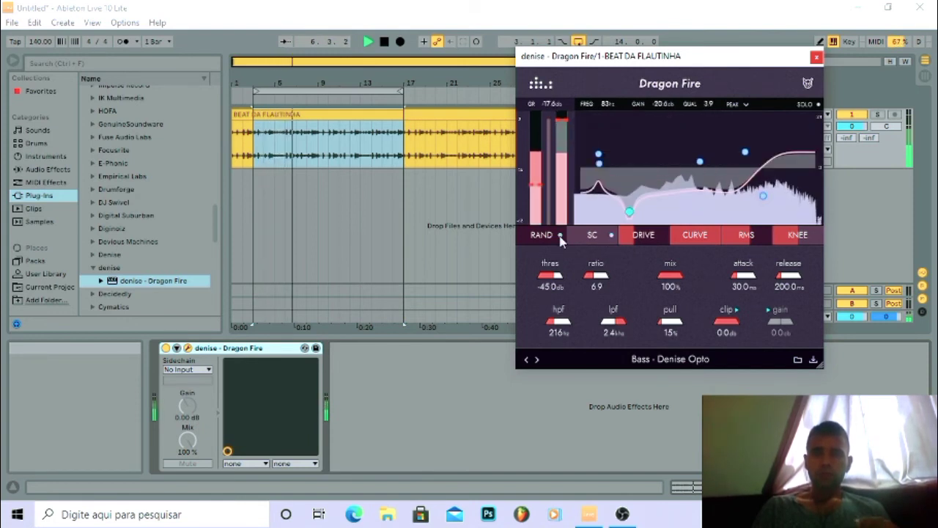
pyautogui.click(560, 235)
pyautogui.click(560, 235)
pyautogui.click(560, 235)
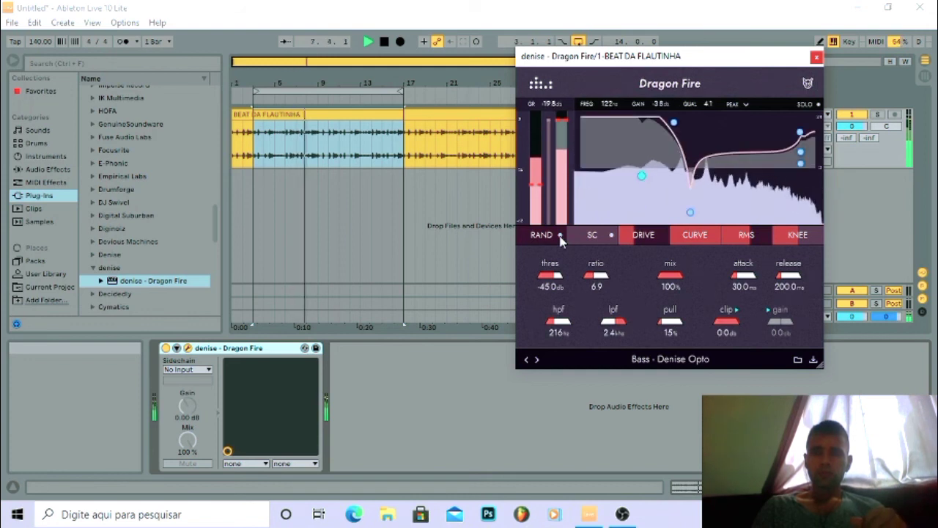
pyautogui.click(560, 235)
pyautogui.click(560, 235)
pyautogui.click(560, 235)
pyautogui.click(560, 235)
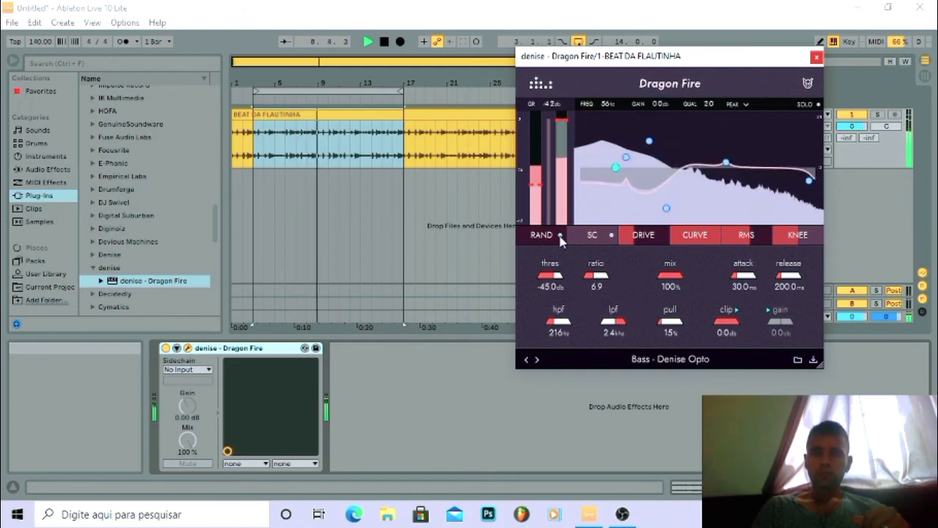
pyautogui.click(560, 235)
pyautogui.click(560, 235)
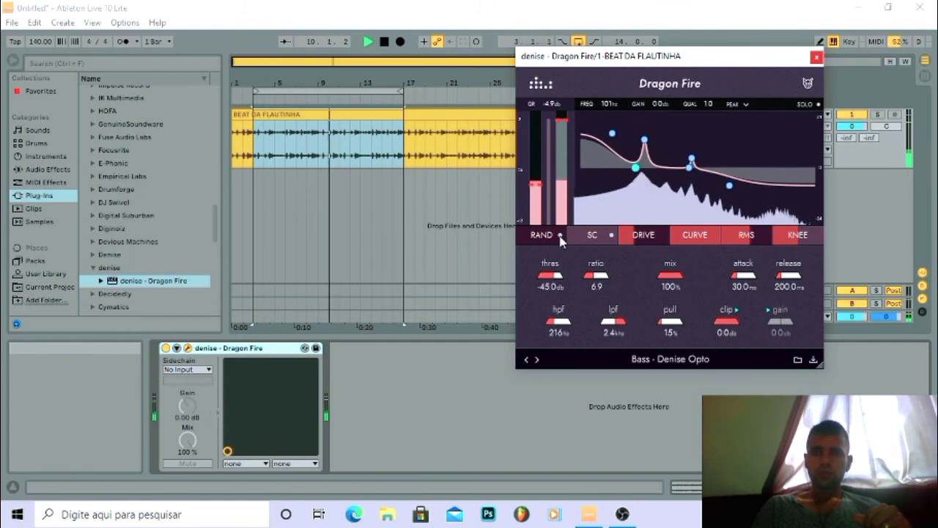
pyautogui.click(560, 235)
pyautogui.click(561, 235)
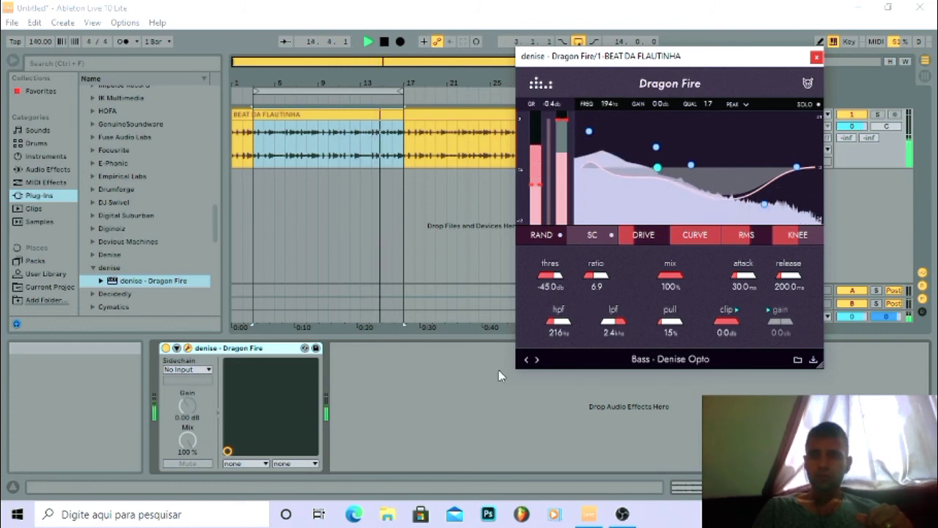
# - Audition the following bass presets, including More String and Move Thresh For More Dist - Boombox, and load Bass - Tight Low End
pyautogui.click(538, 360)
pyautogui.click(537, 360)
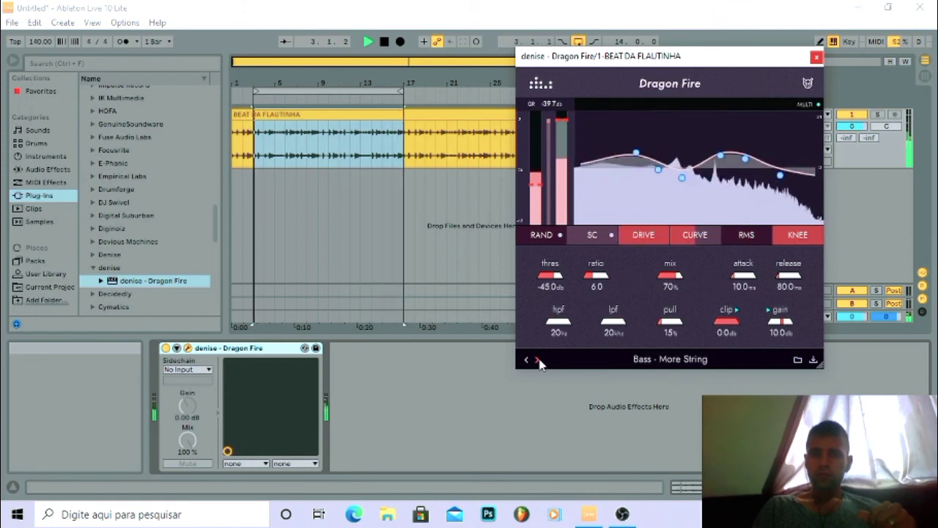
pyautogui.click(537, 360)
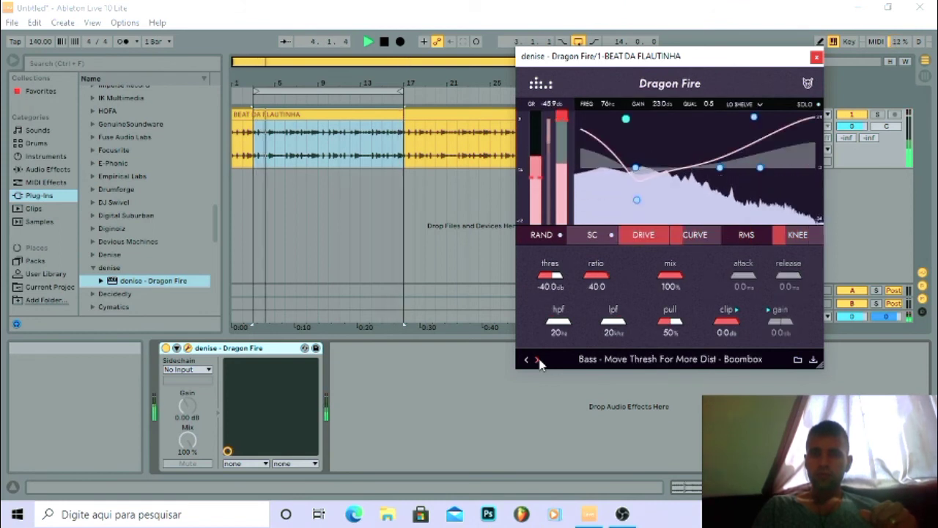
pyautogui.click(537, 360)
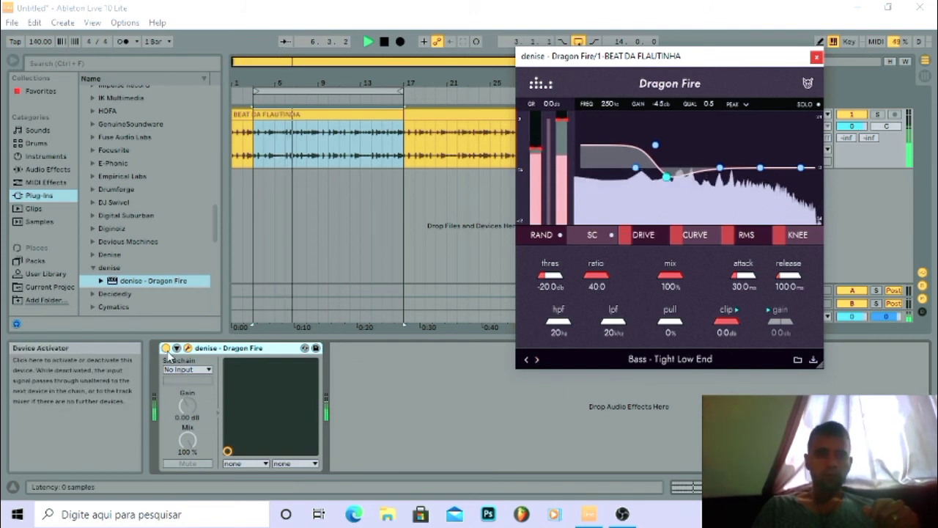
# - Compare the beat with Dragon Fire bypassed and re-enabled, and stop playback with the device active
pyautogui.click(167, 350)
pyautogui.press('space')
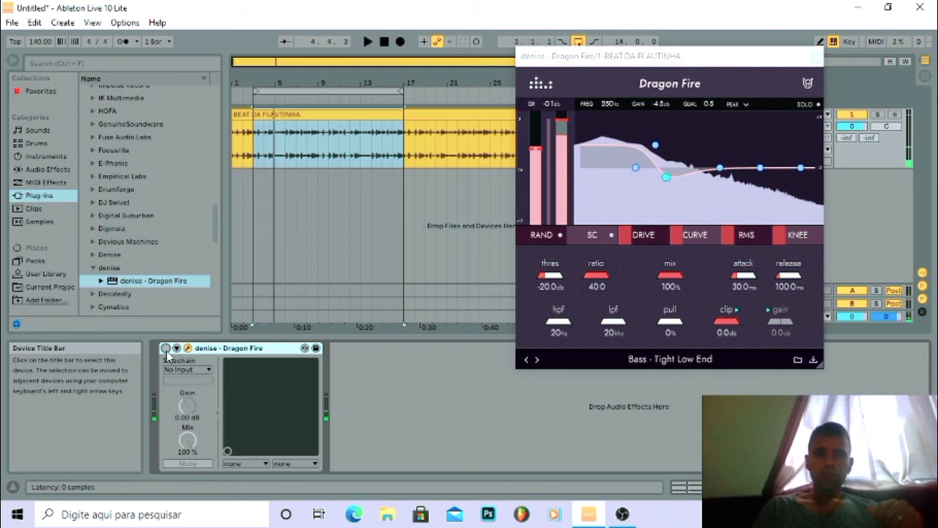
pyautogui.click(166, 349)
pyautogui.press('space')
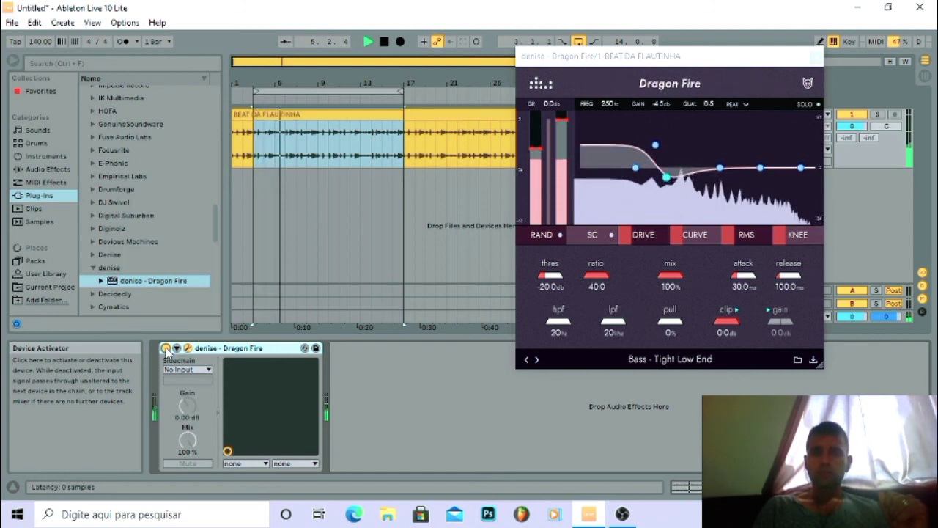
pyautogui.press('space')
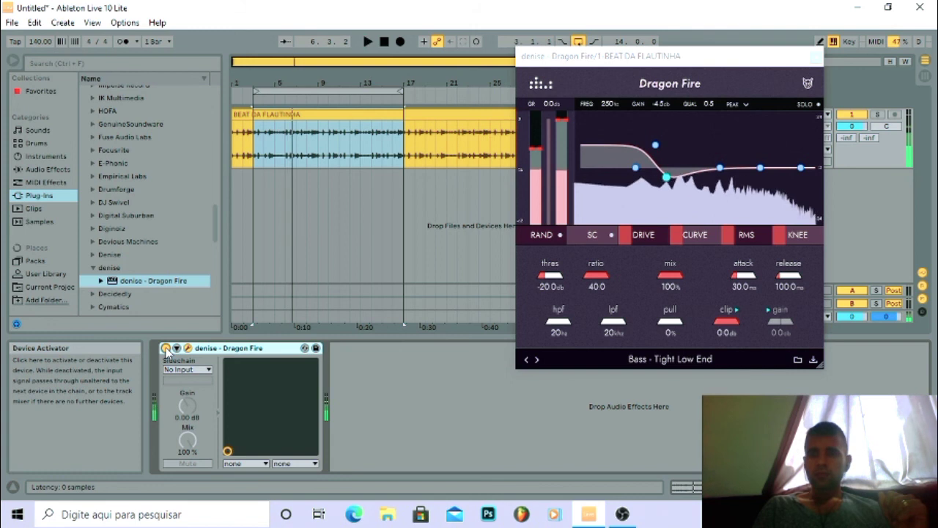